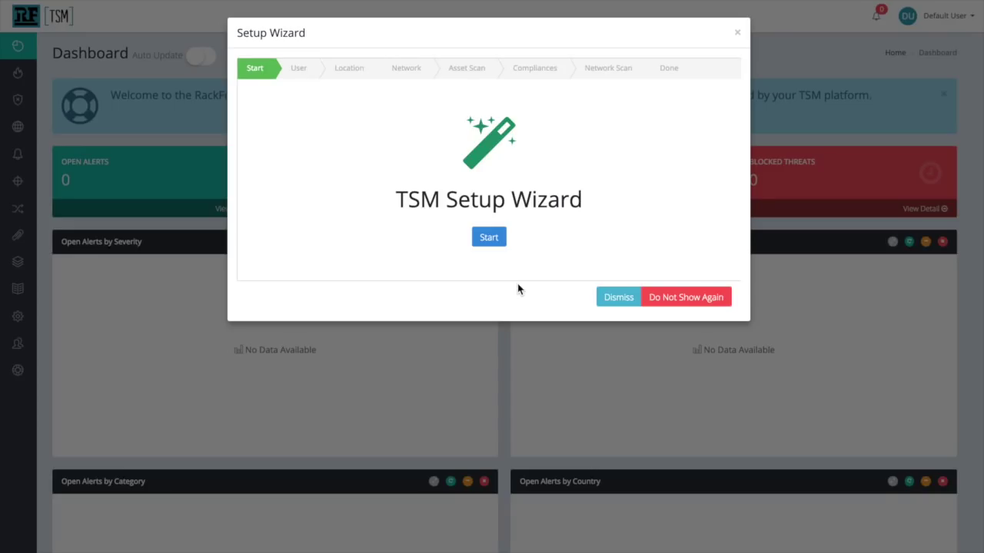
- Start the setup wizard and fill in the new user's username, e-mail, first name and last name
click(490, 242)
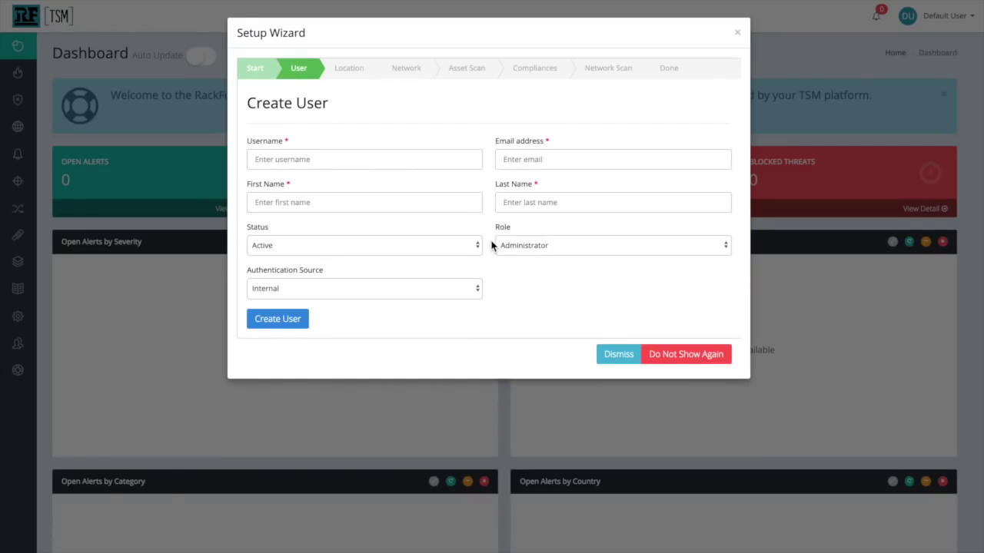
click(396, 162)
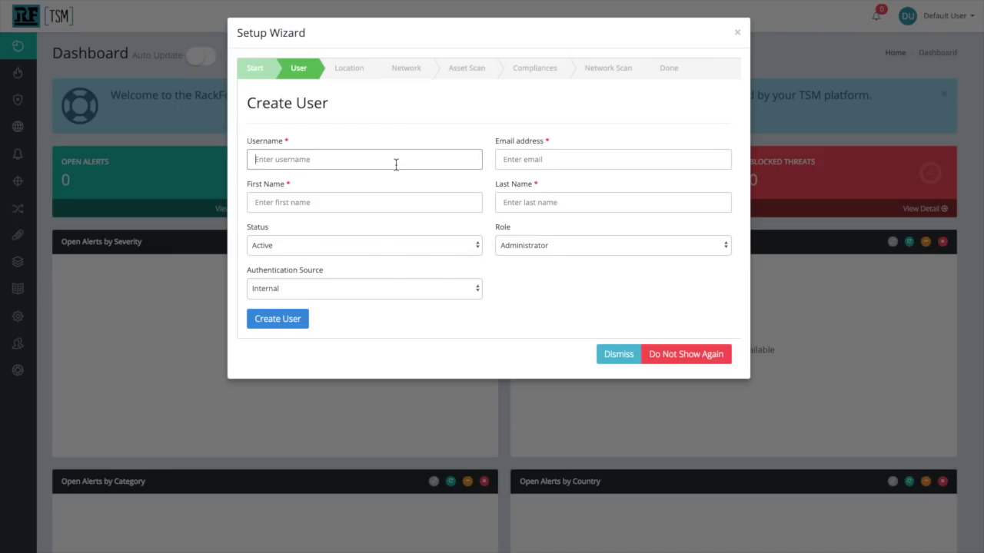
text(rfuser)
click(535, 149)
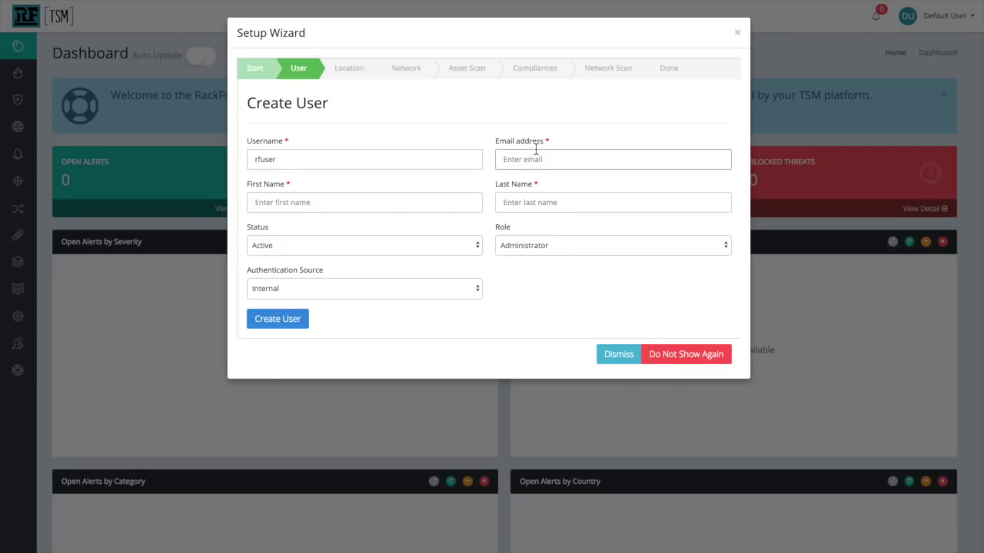
click(412, 202)
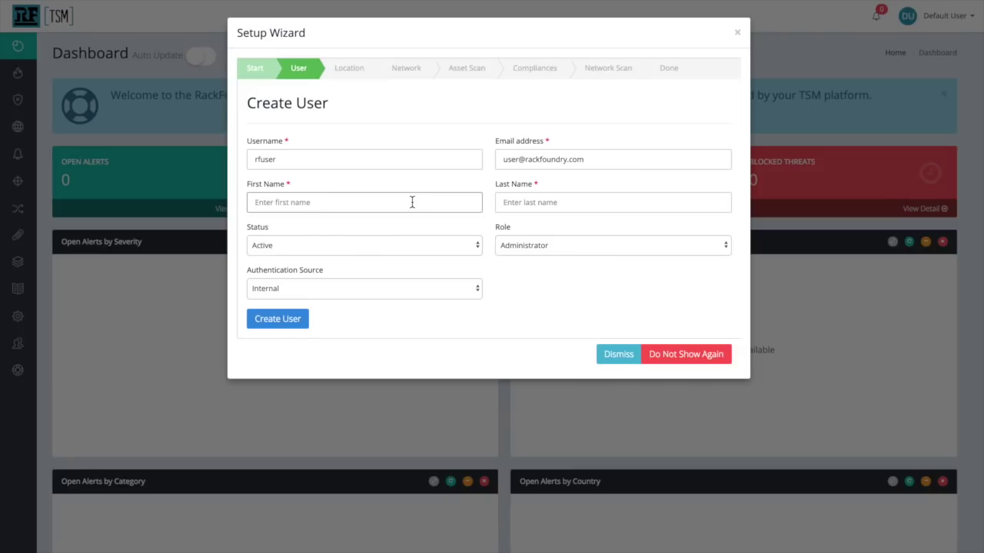
text(rf)
click(593, 202)
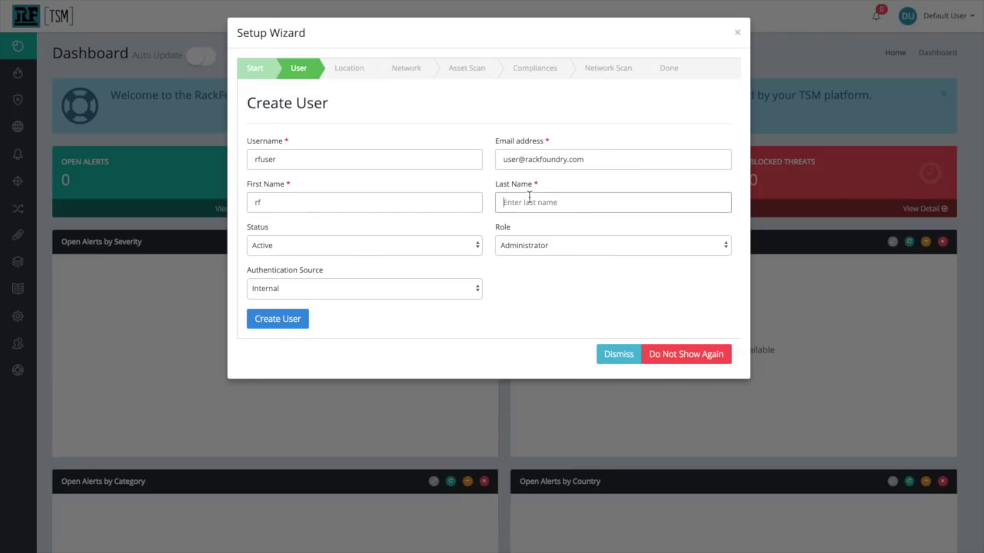
text(user)
- Keep the Administrator role, create the user account and move on to the Location step
click(519, 254)
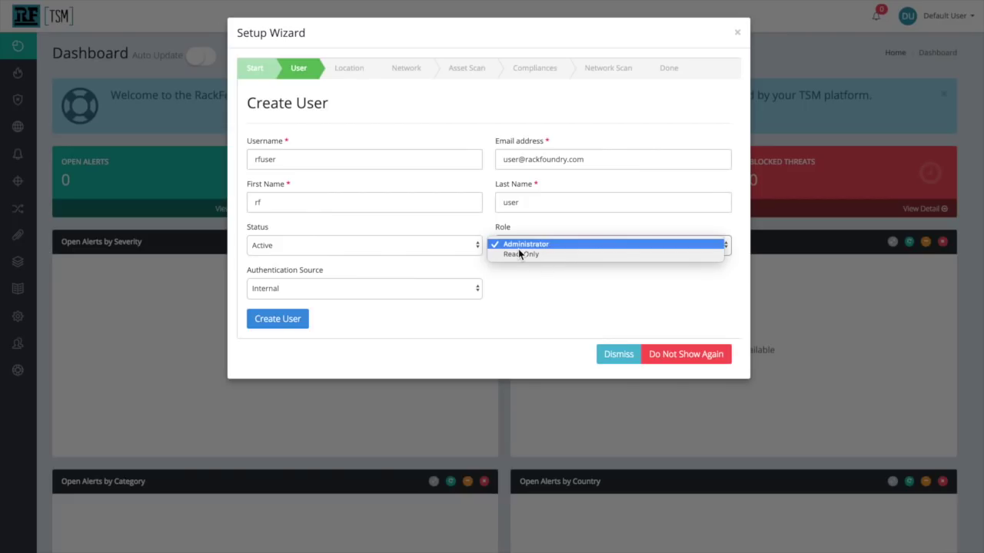
click(518, 246)
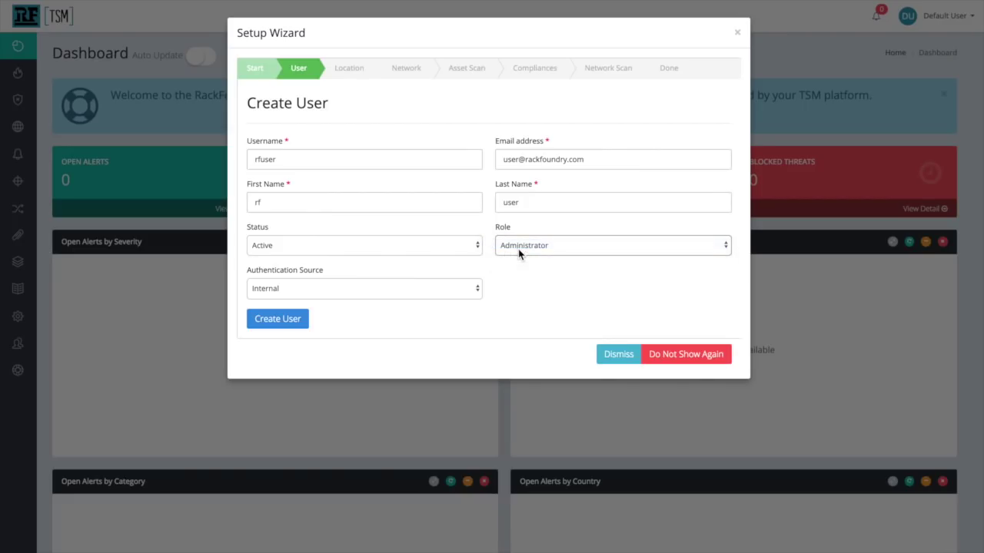
click(266, 320)
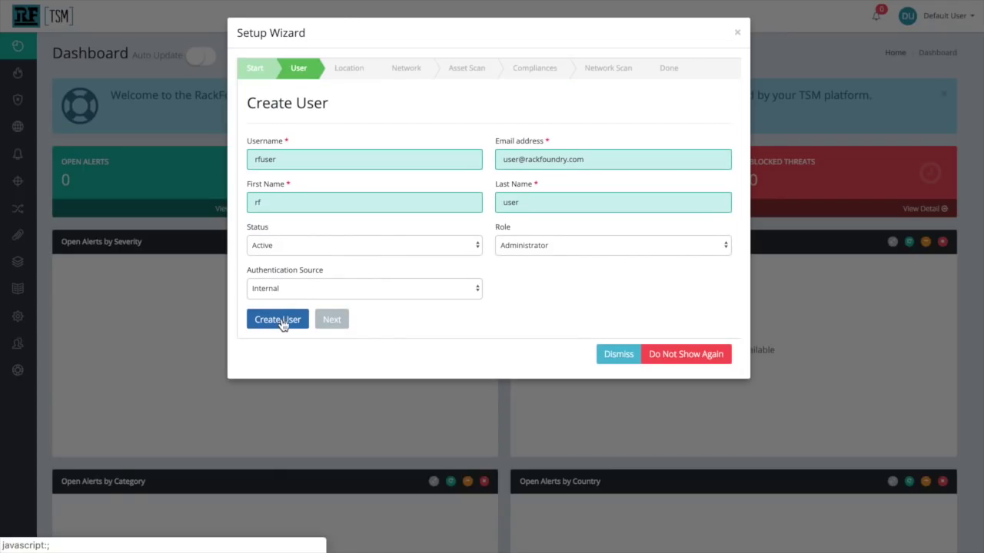
click(330, 319)
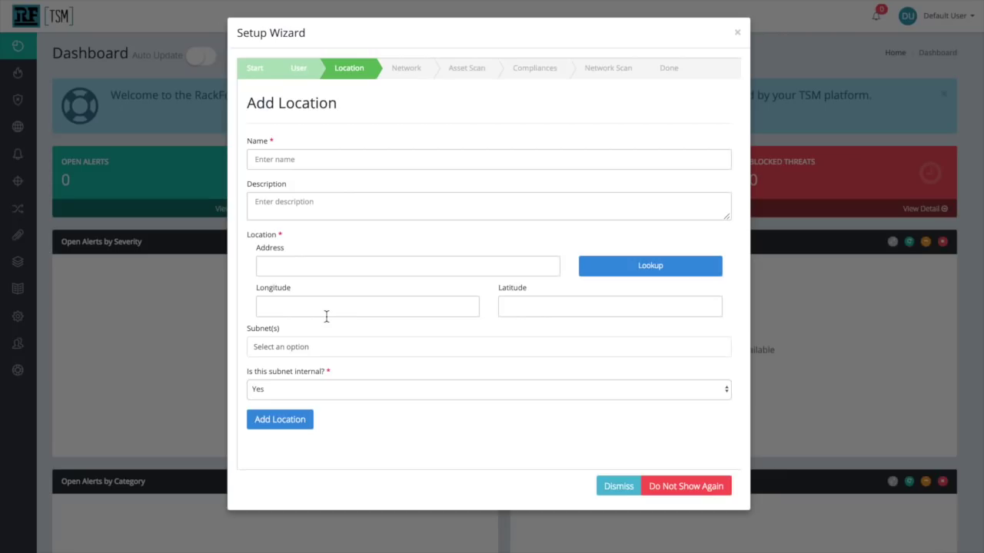
- Add location 'Office' with address RackFoundry and looked-up coordinates, then continue to Network
click(348, 162)
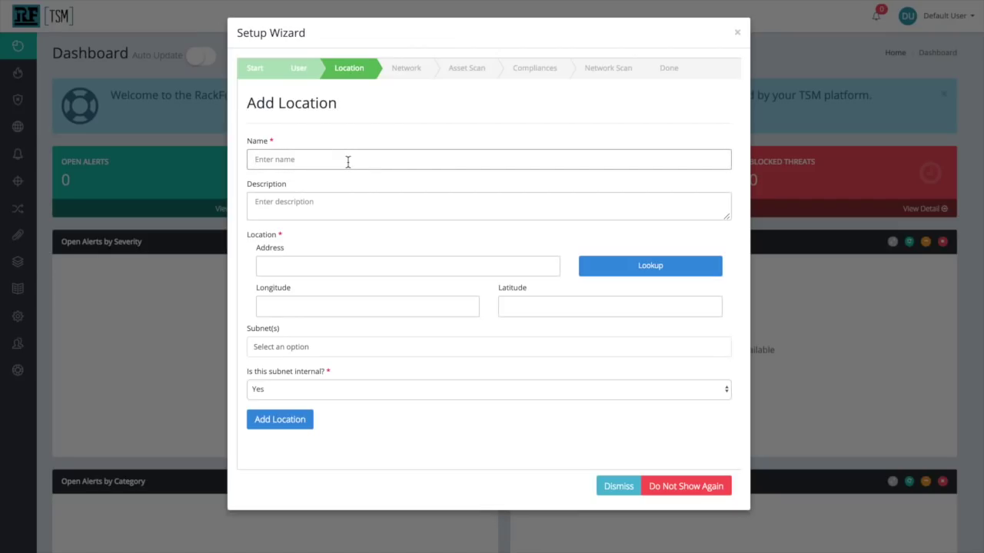
text(Office)
click(310, 267)
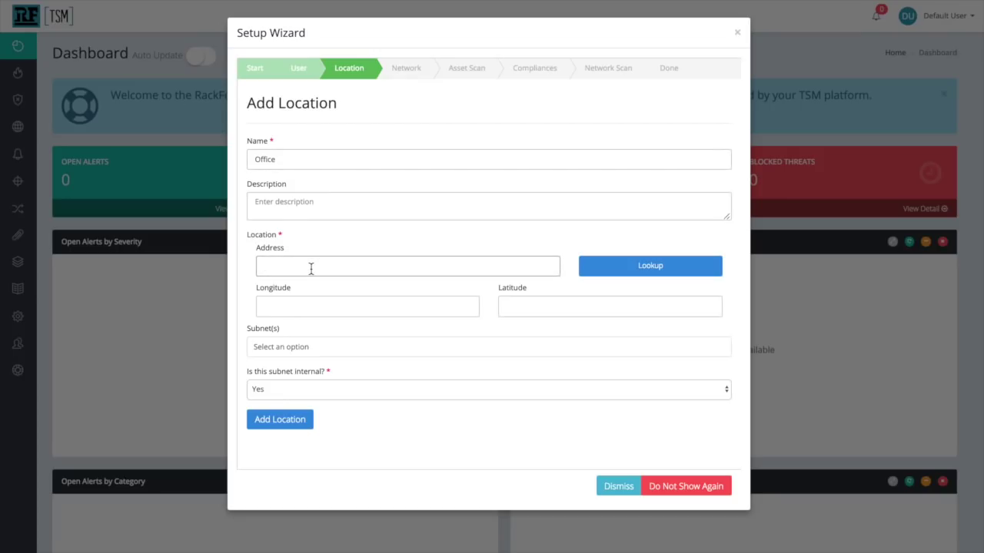
text(RackFoundry)
click(633, 261)
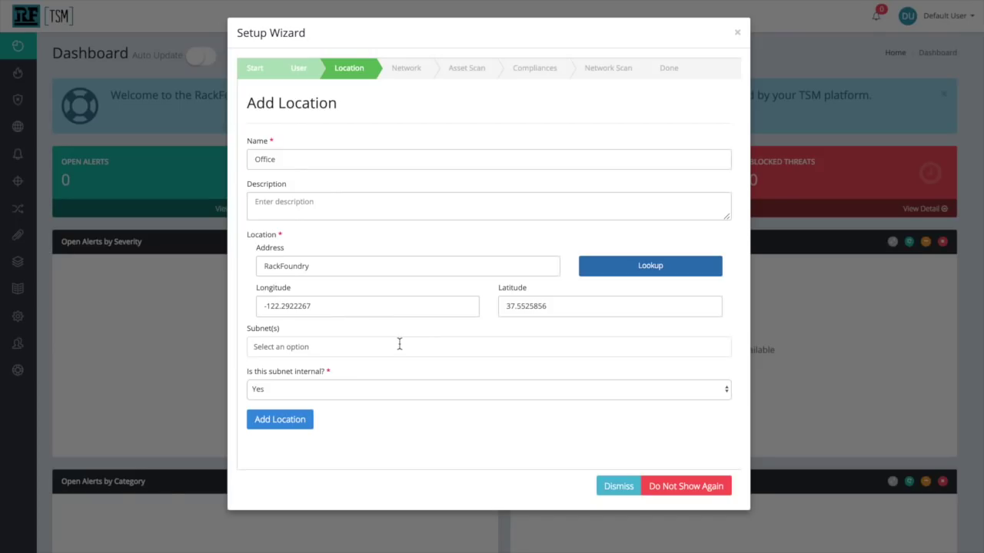
click(282, 420)
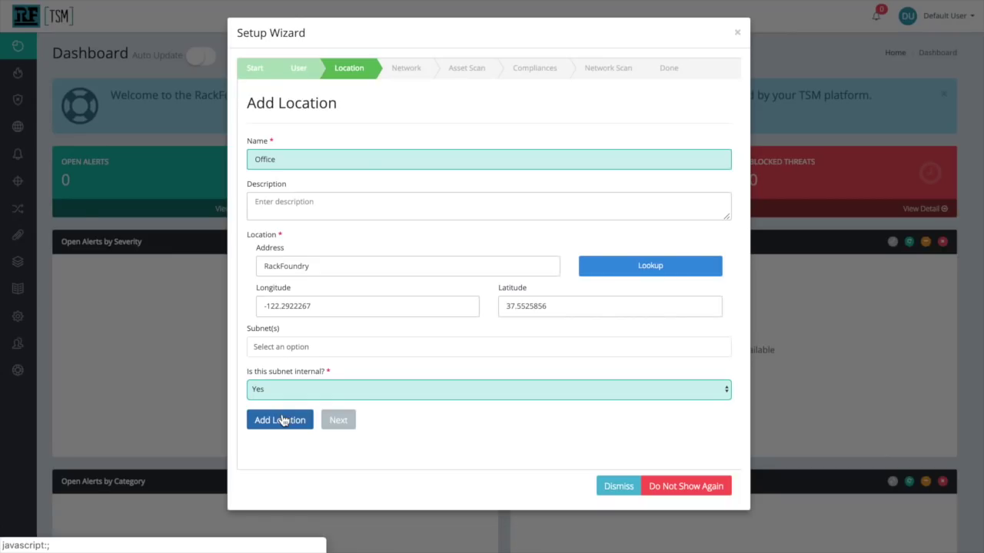
click(336, 419)
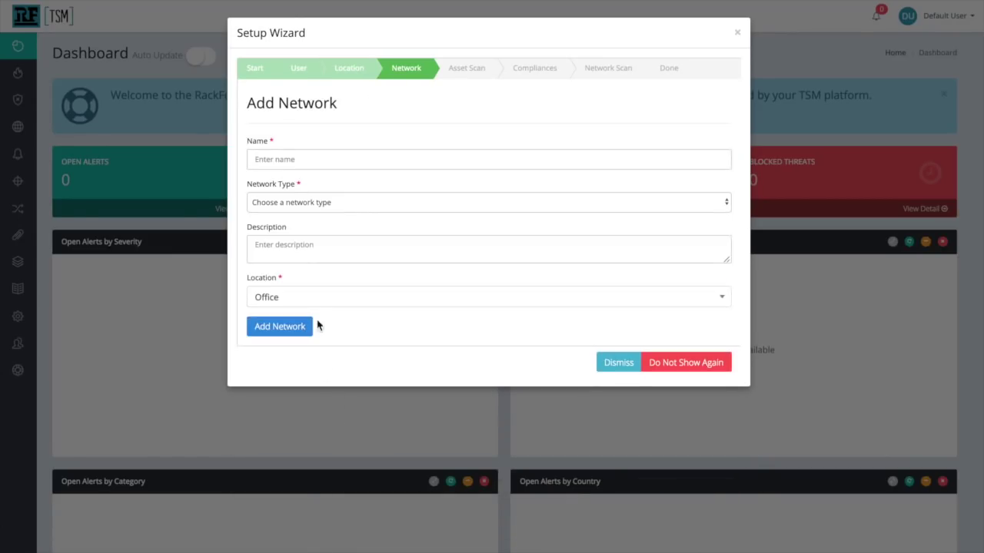
- Define network 'Office Network' as IPv4 with address 192.168.66.1
click(314, 157)
text(Office Netwo)
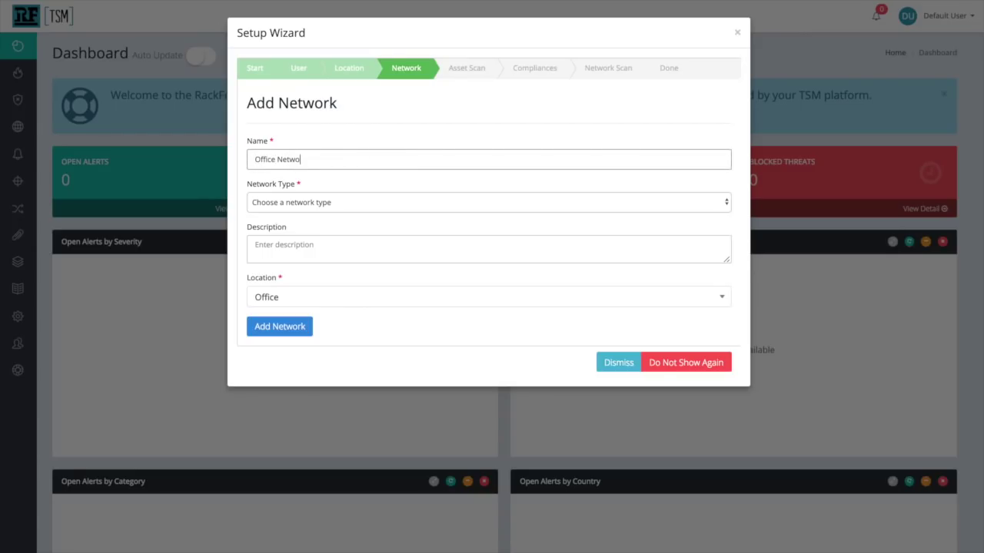
text(rk)
click(364, 206)
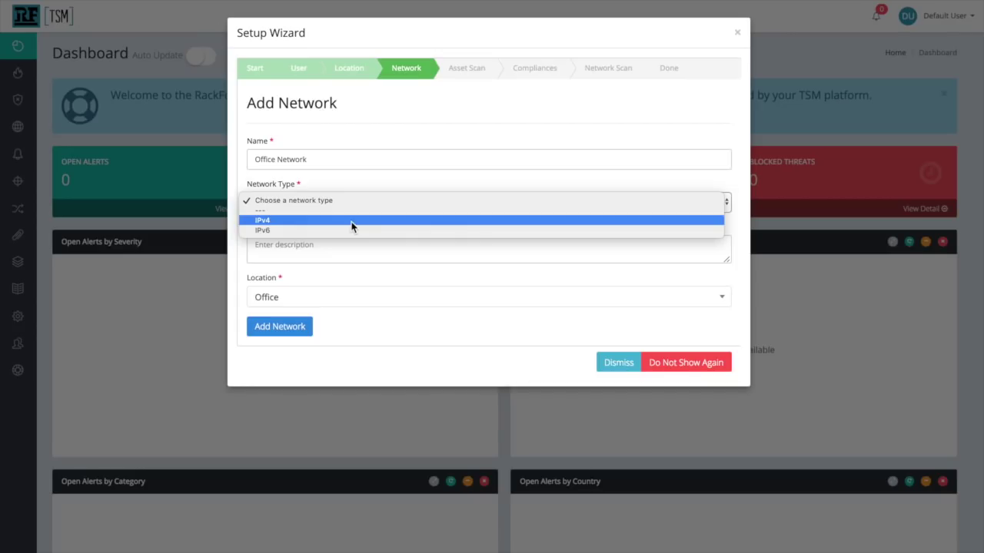
click(352, 223)
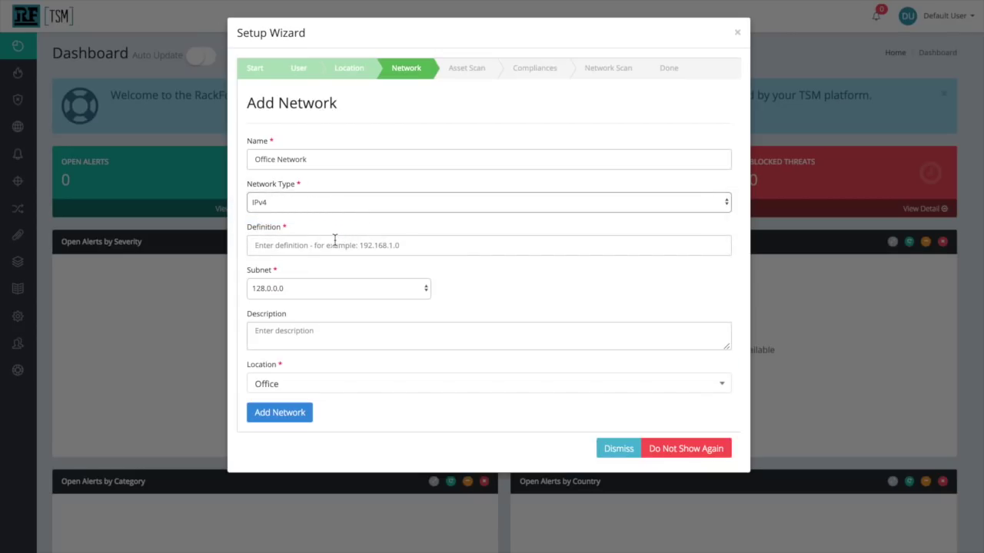
click(333, 240)
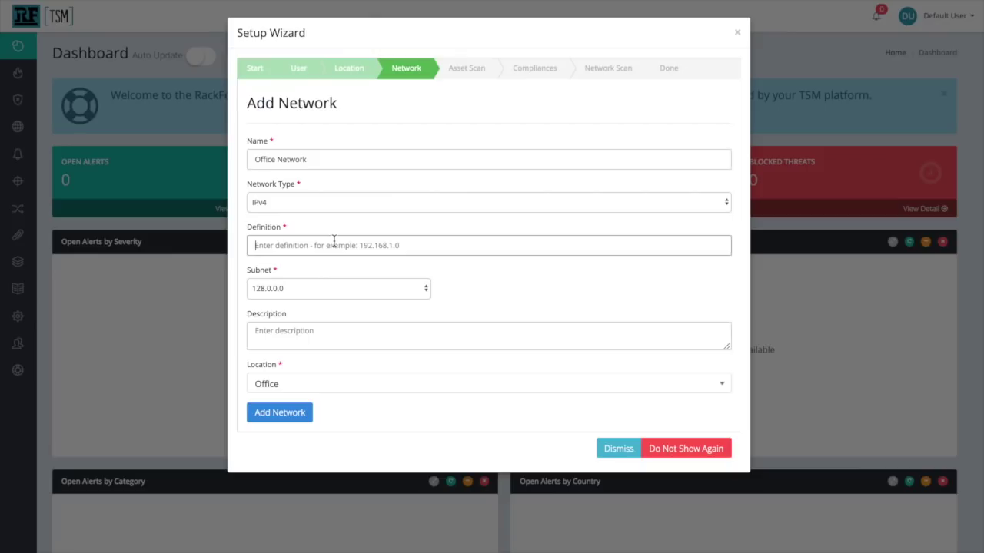
text(192.168.66.1)
- Give it subnet mask 255.255.255.0 and location Office, then add the network
click(303, 292)
scroll(291, 410, down, 3)
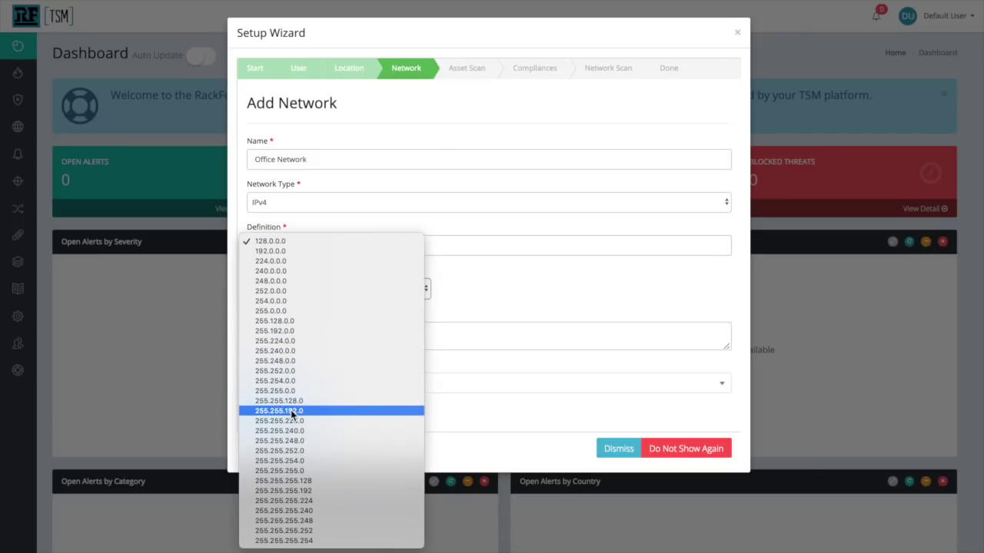
click(287, 468)
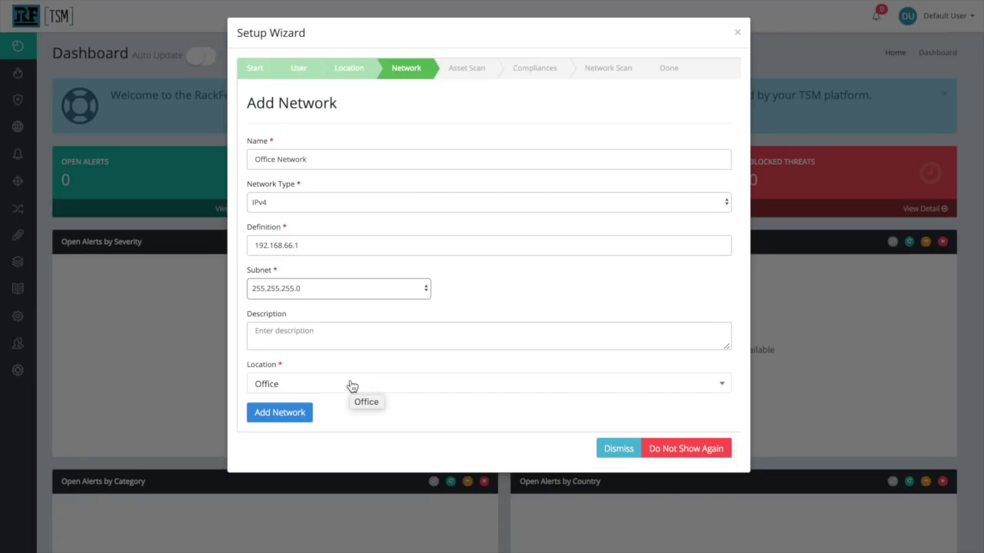
click(352, 385)
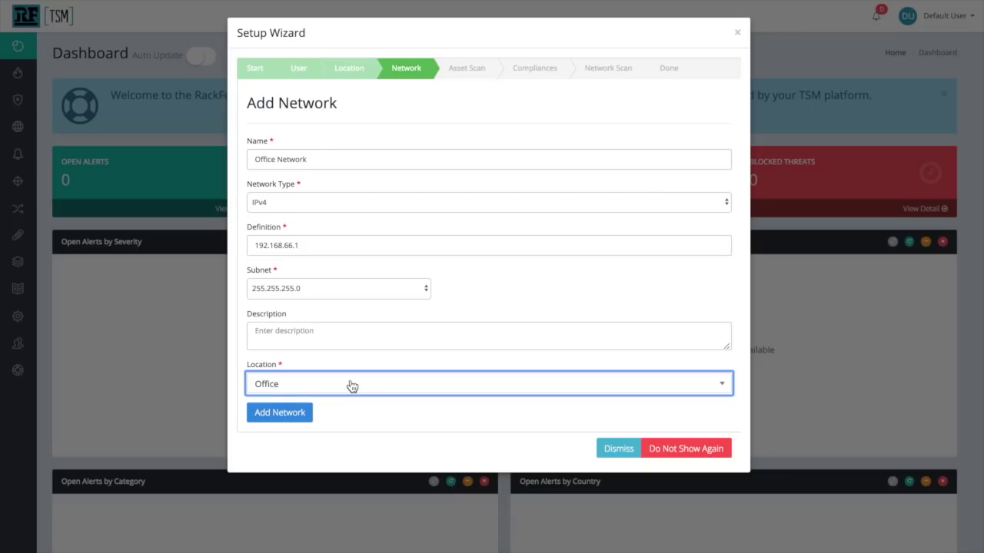
click(279, 413)
click(312, 164)
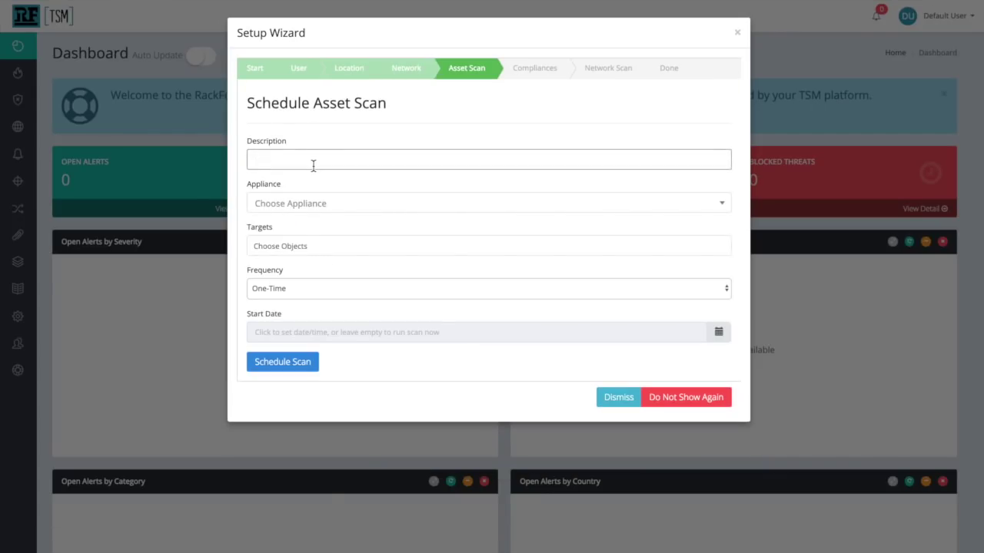
- Schedule 'First Asset Scan' on appliance tsm targeting Office Network, then continue to Compliances
text(First Asset Scan)
click(310, 206)
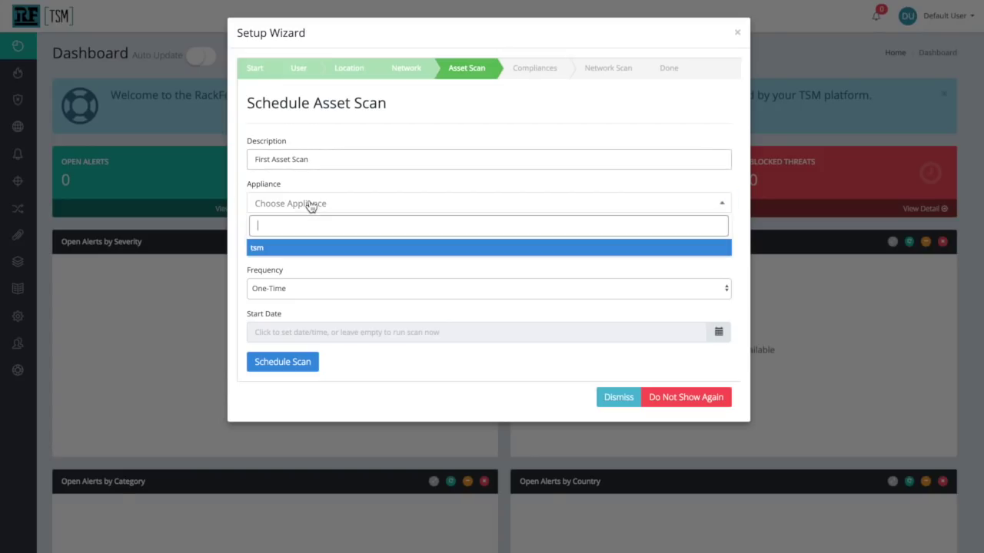
click(293, 248)
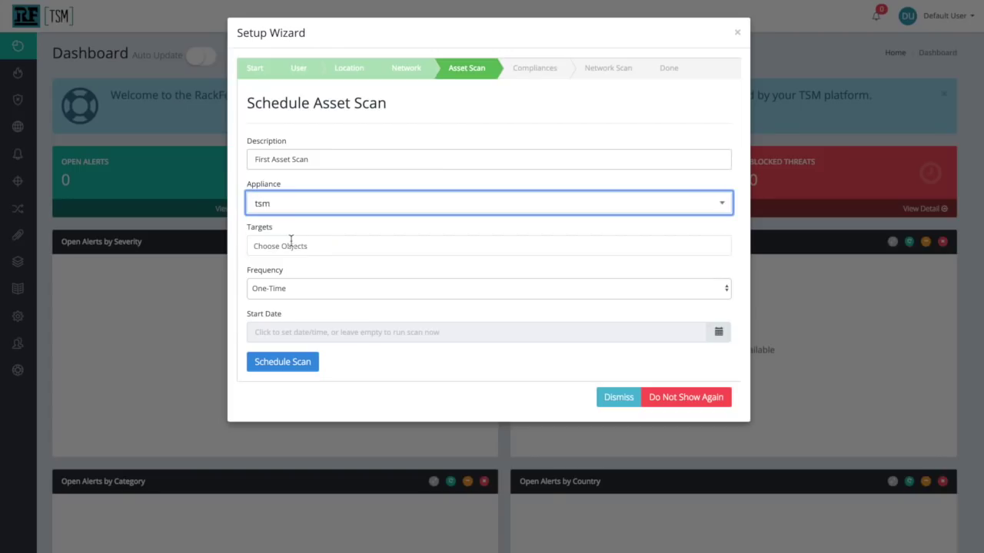
click(318, 247)
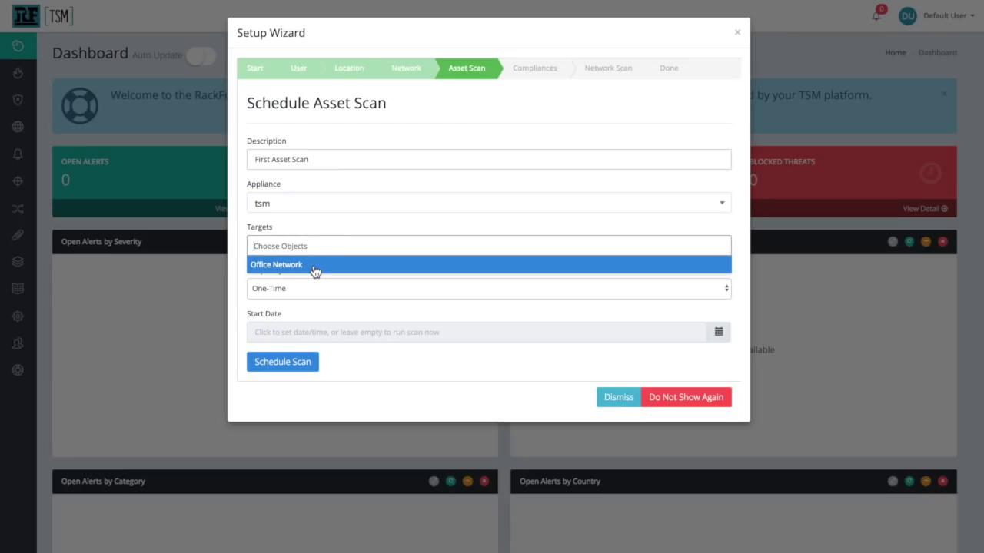
click(314, 265)
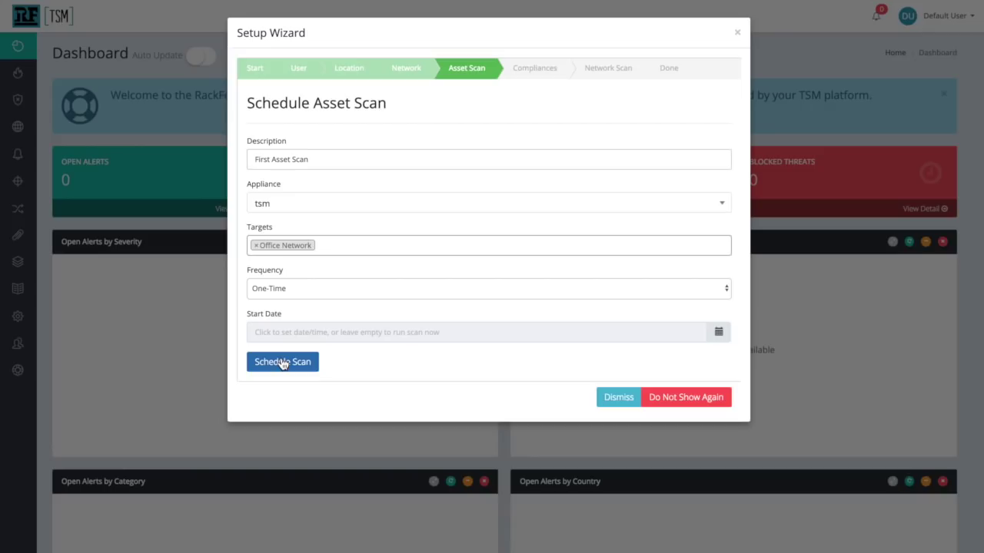
click(283, 363)
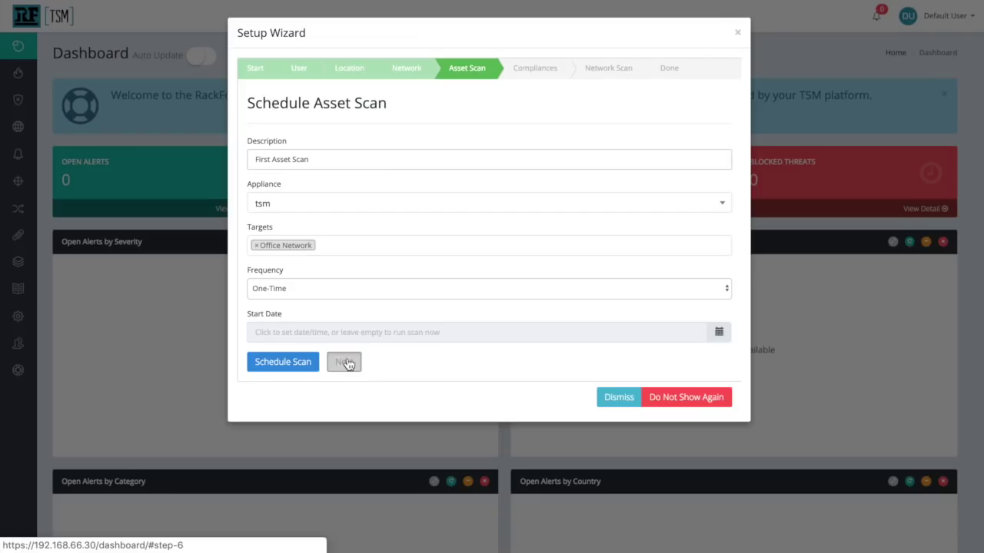
click(345, 362)
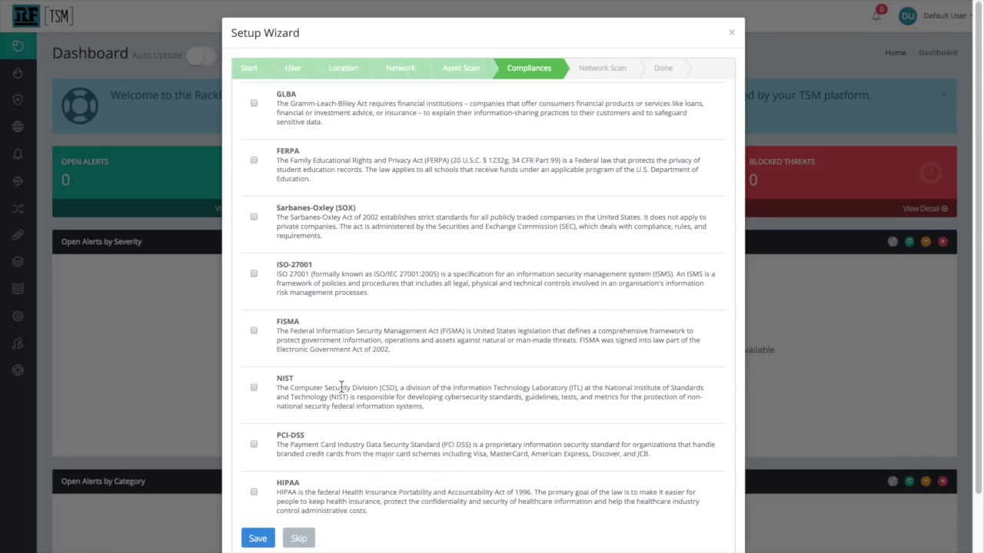
- Save the compliance settings with no standards ticked and continue to the network scan step
click(260, 542)
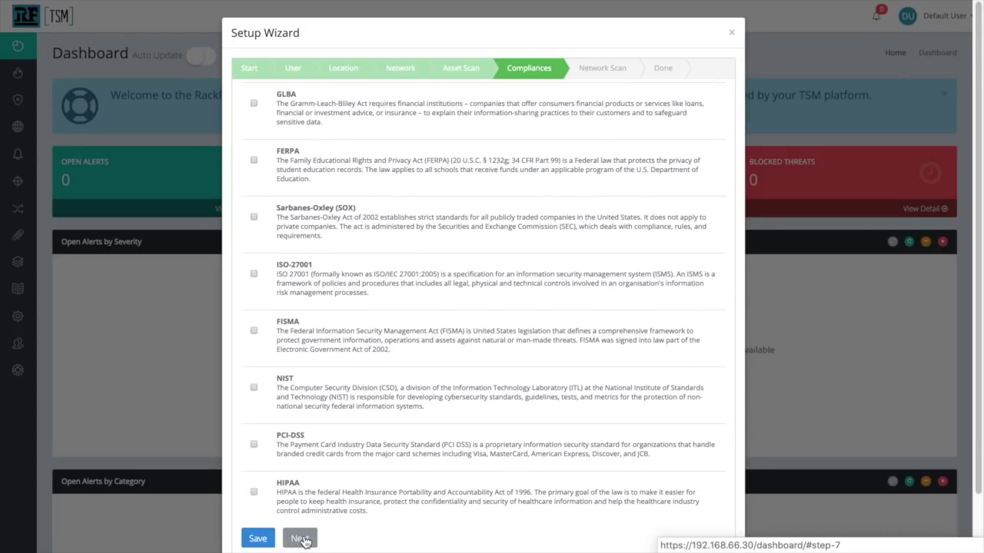
click(299, 540)
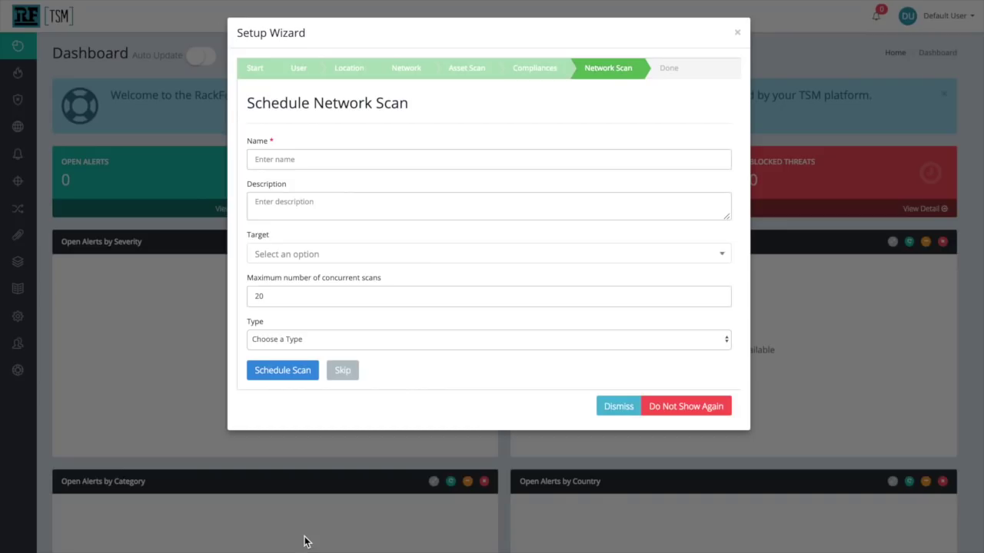
- Schedule network scan 'V. Scan' targeting Office Network with scan type Full & Fast
click(376, 156)
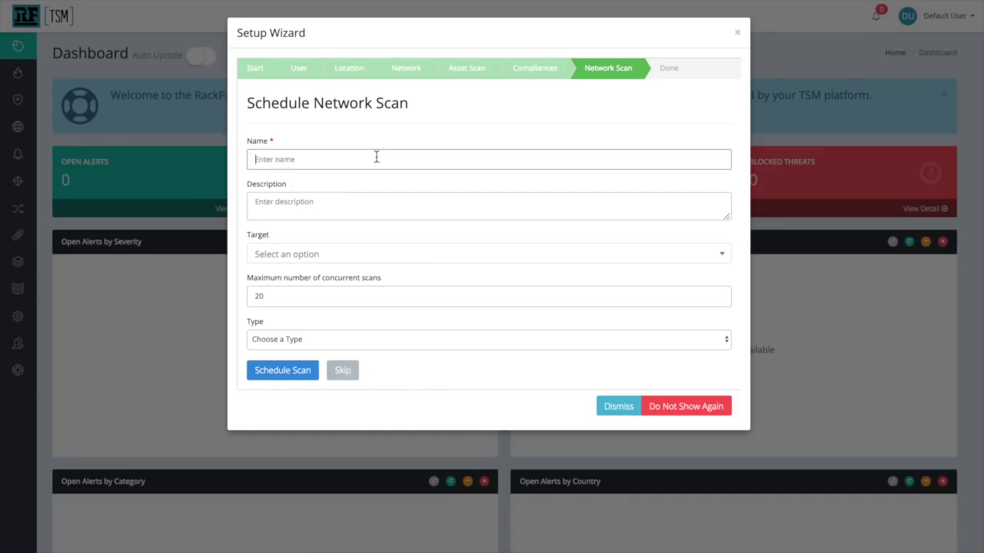
text(V. Scan)
click(359, 258)
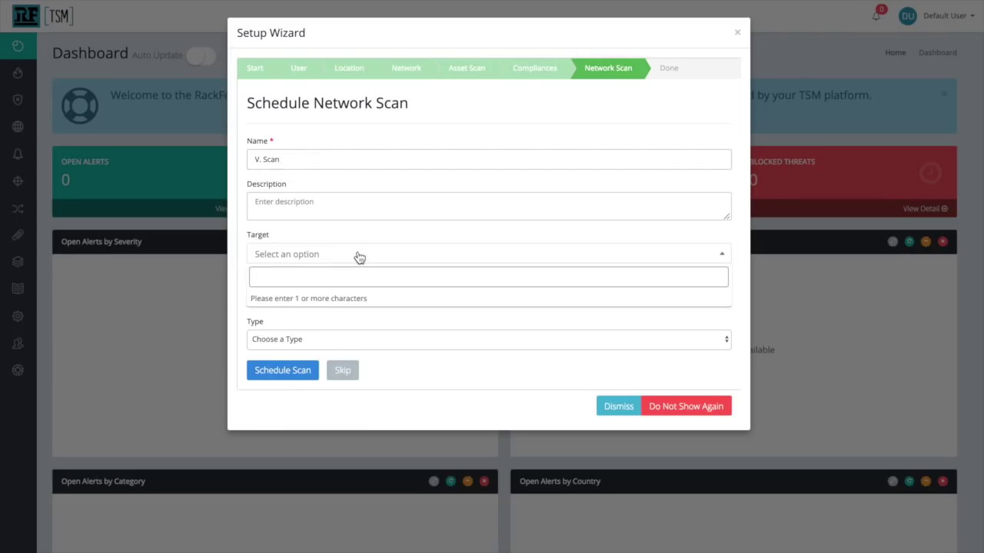
text(Off)
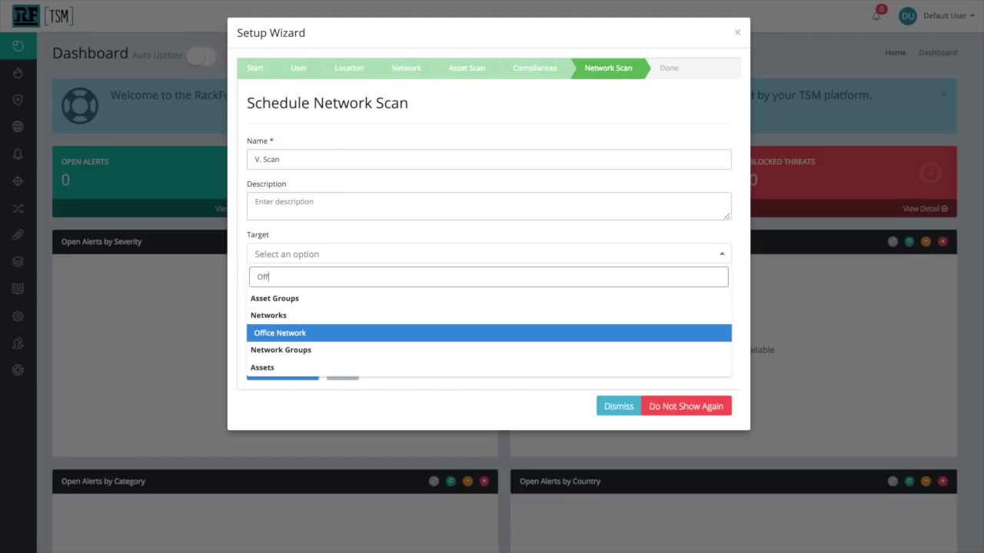
key(Return)
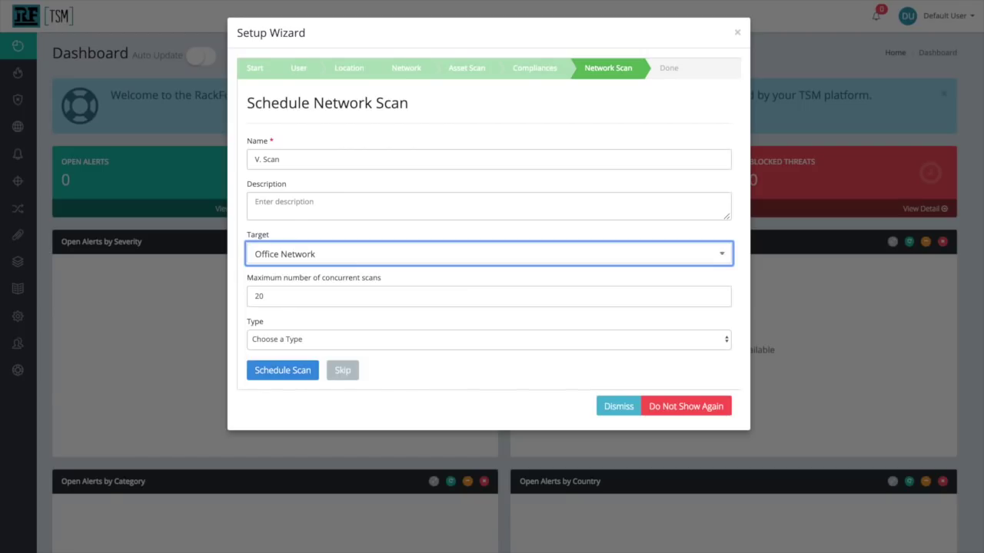
click(358, 339)
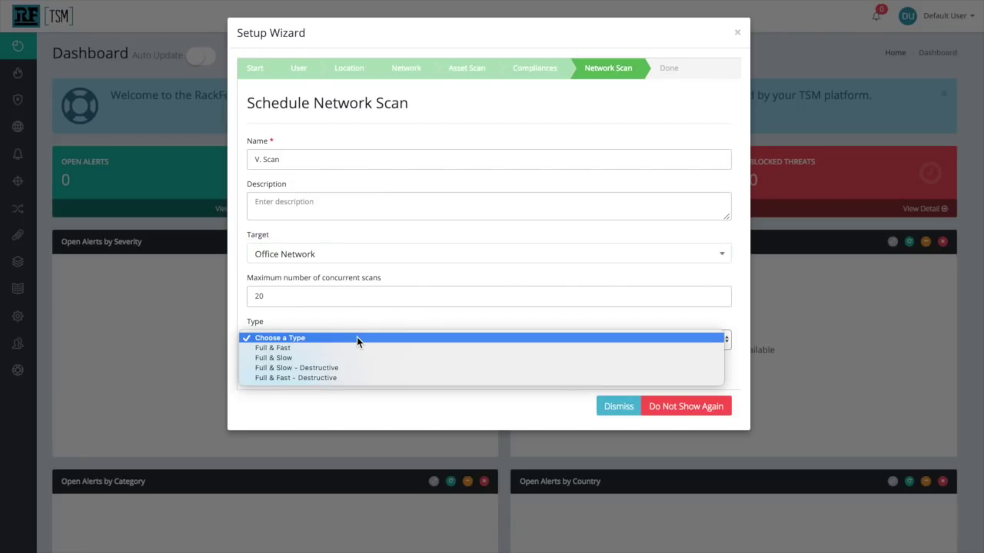
click(349, 349)
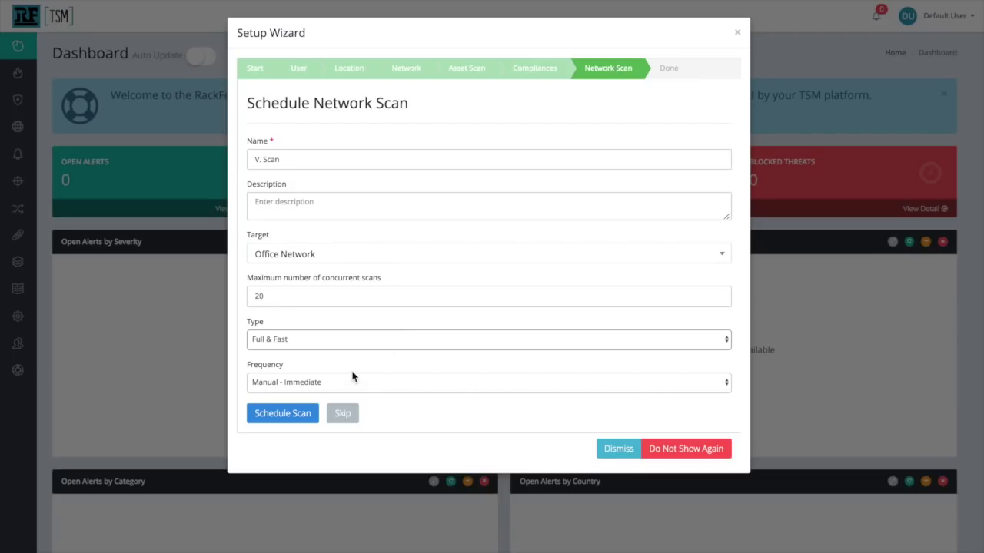
click(281, 414)
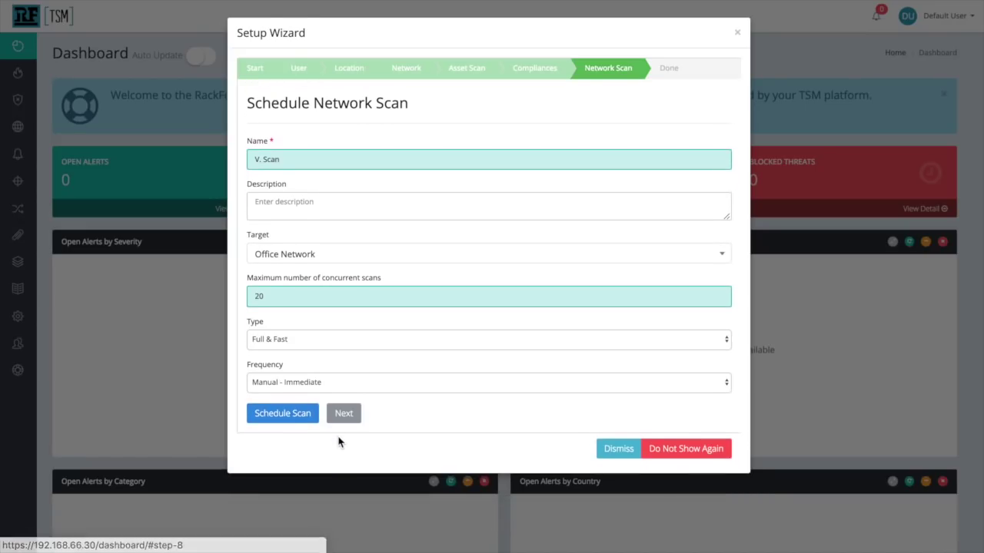
- Advance to the wizard's final Done step showing TSM Setup Complete!
click(340, 413)
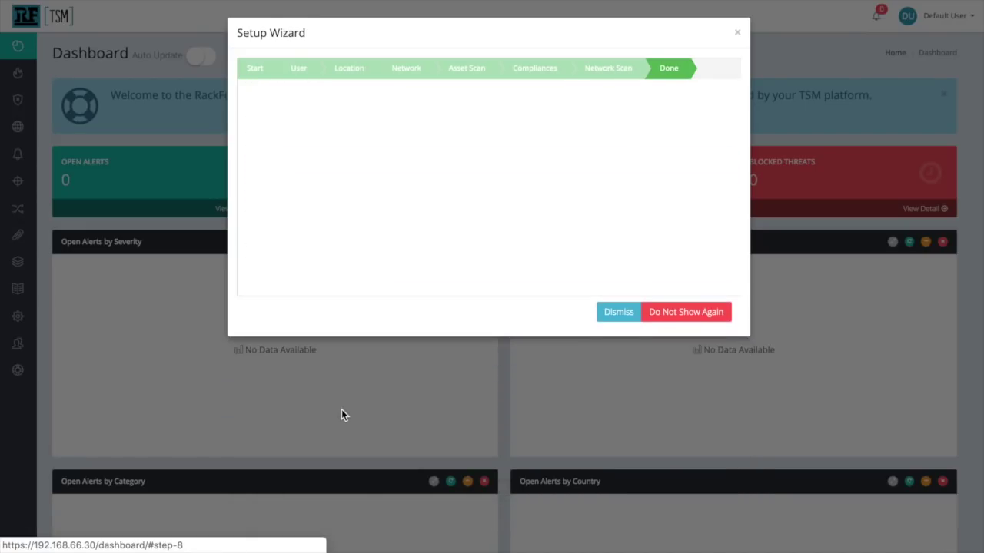